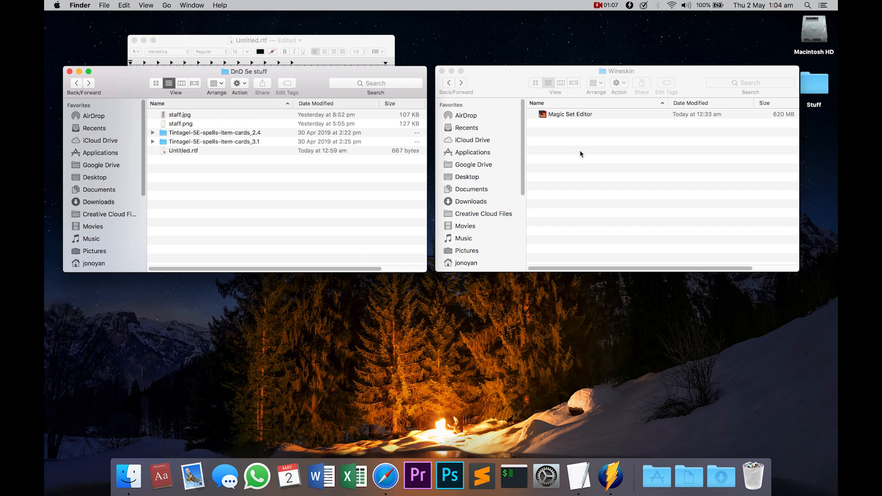
# Step: View the Tintagel's 5E D&D Card Template product page in Safari, then return to the Finder windows
pyautogui.hotkey('ctrl', 'Left')
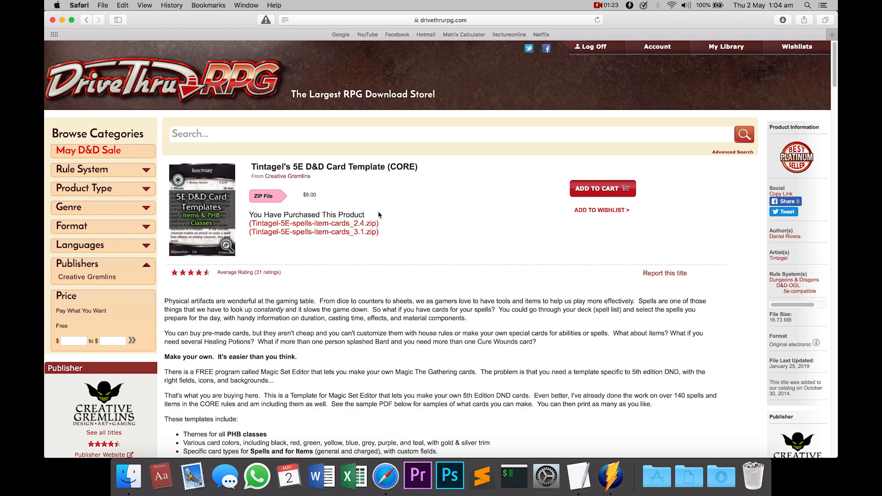
pyautogui.hotkey('ctrl', 'Right')
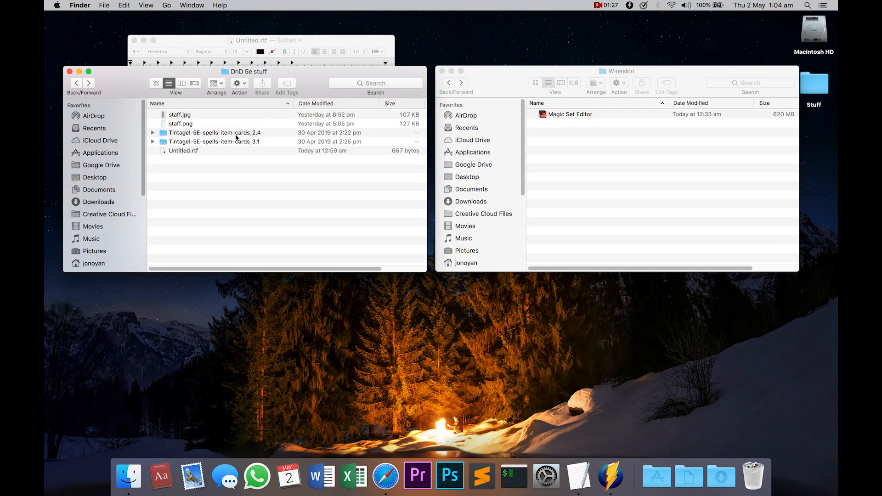
# Step: Open the data folder inside Tintagel-5E-spells-item-cards_3.1
pyautogui.click(217, 134)
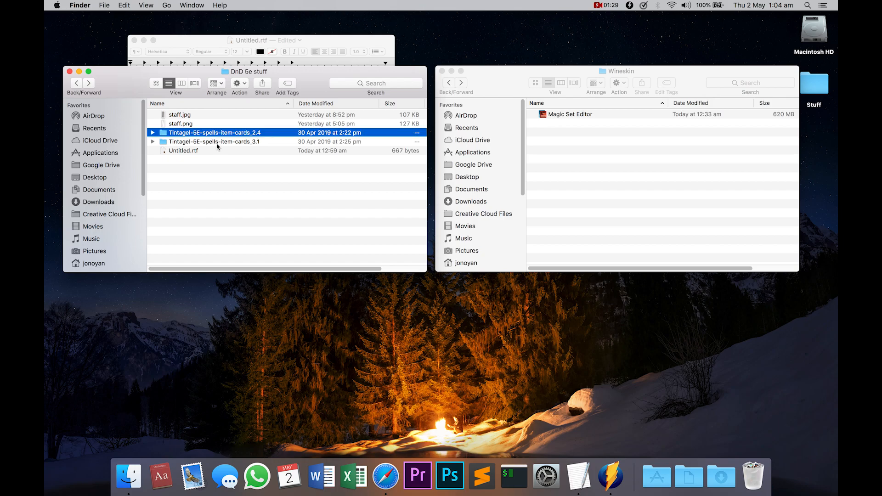
pyautogui.click(217, 142)
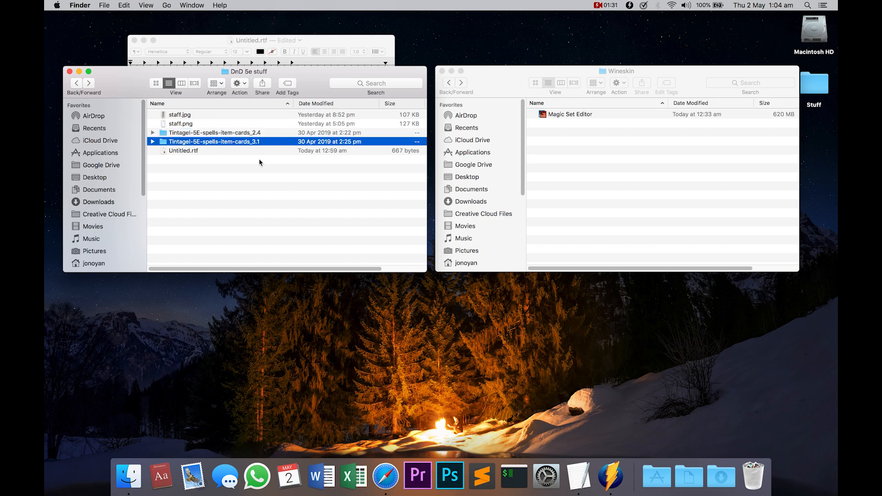
pyautogui.doubleClick(214, 142)
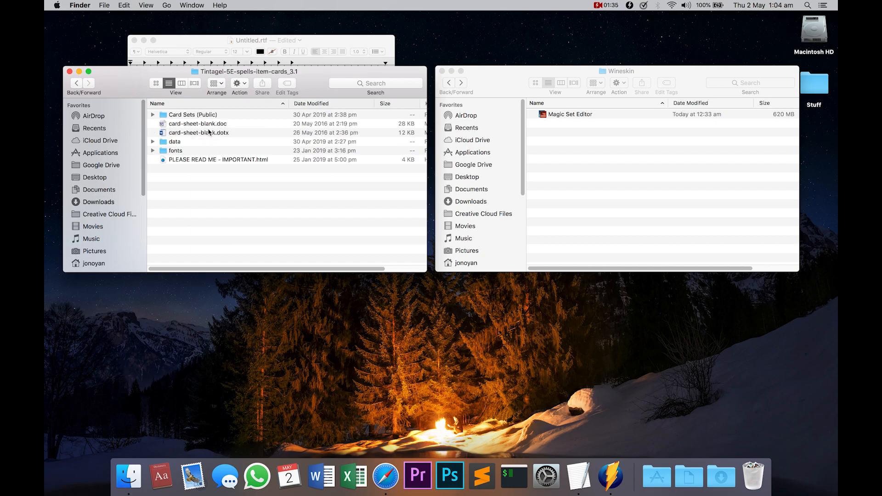
pyautogui.doubleClick(179, 144)
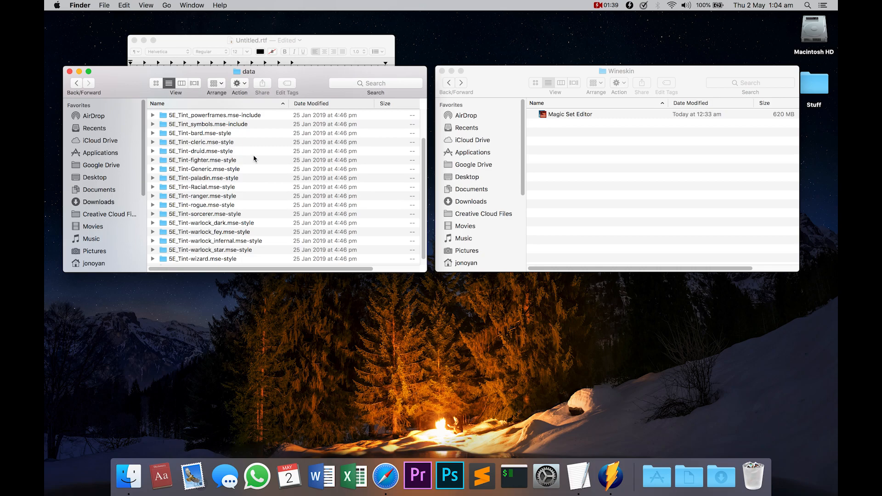
# Step: Show the package contents of Magic Set Editor in the Wineskin folder and open drive_c/Program Files/MSE/data
pyautogui.click(574, 138)
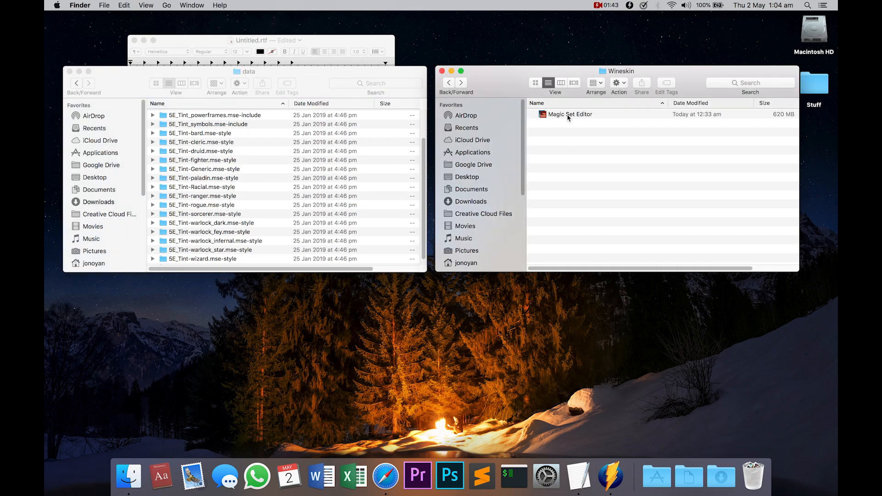
pyautogui.rightClick(568, 118)
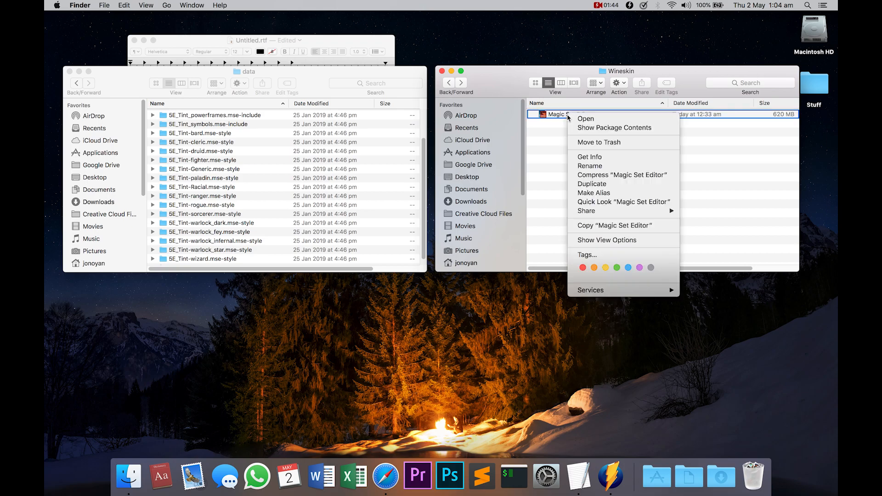
pyautogui.click(591, 129)
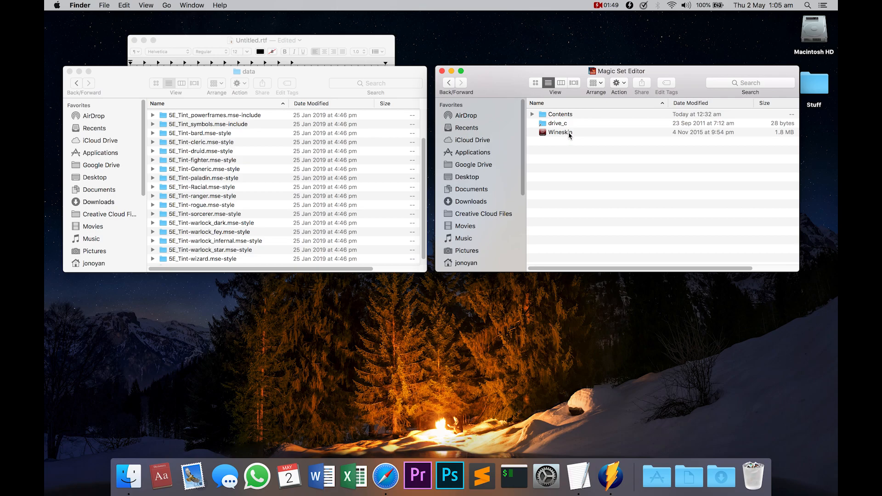
pyautogui.doubleClick(565, 126)
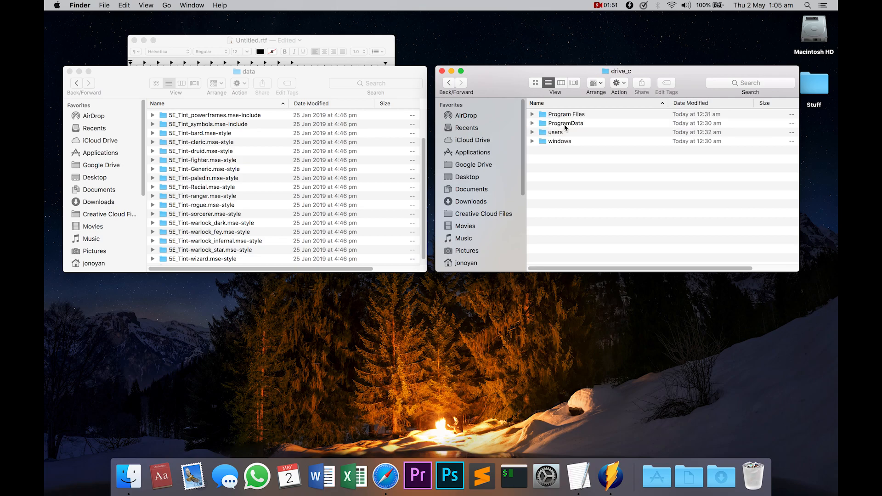
pyautogui.doubleClick(565, 115)
pyautogui.click(555, 132)
pyautogui.doubleClick(555, 132)
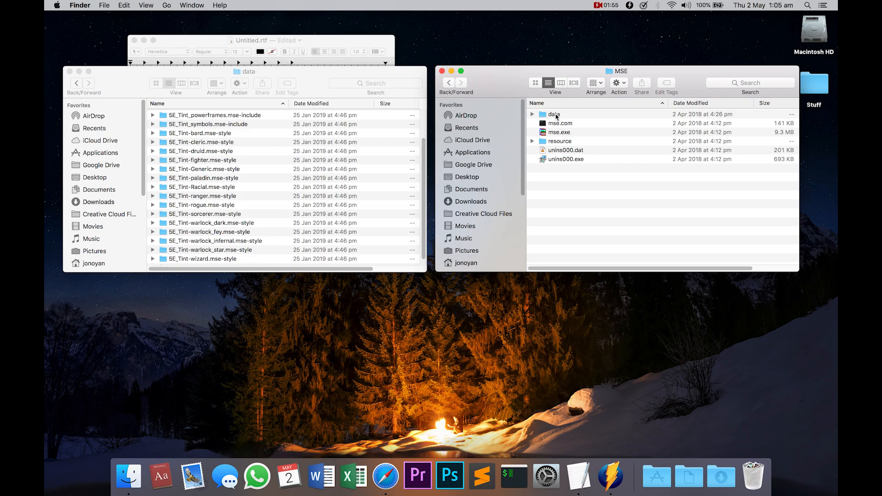
pyautogui.doubleClick(555, 115)
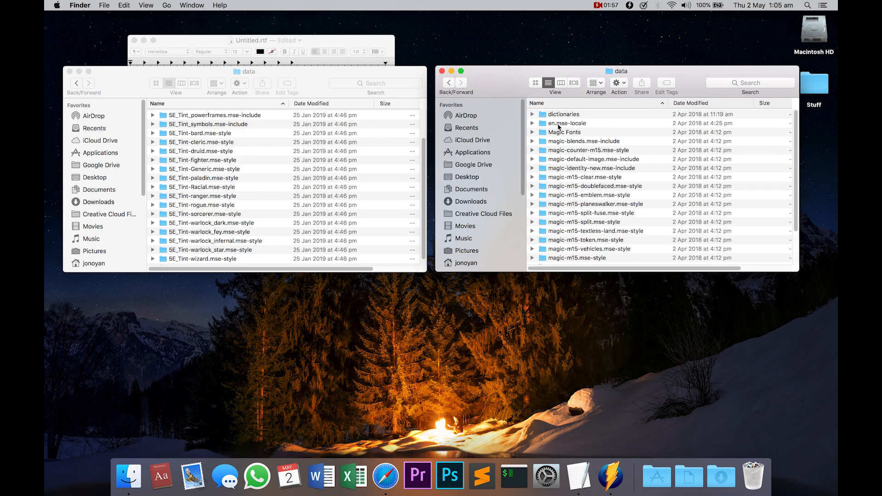
# Step: Move all folders from Magic Fonts through magic.mse-game in the MSE data folder to the trash, keeping dictionaries and en.mse-locale
pyautogui.click(566, 132)
pyautogui.scroll(-5, 578, 173)
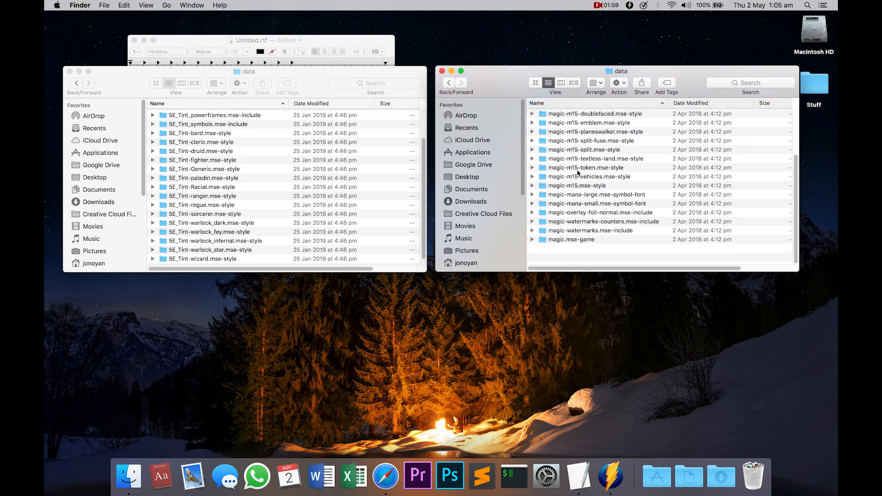
pyautogui.scroll(5, 578, 184)
pyautogui.scroll(-5, 578, 189)
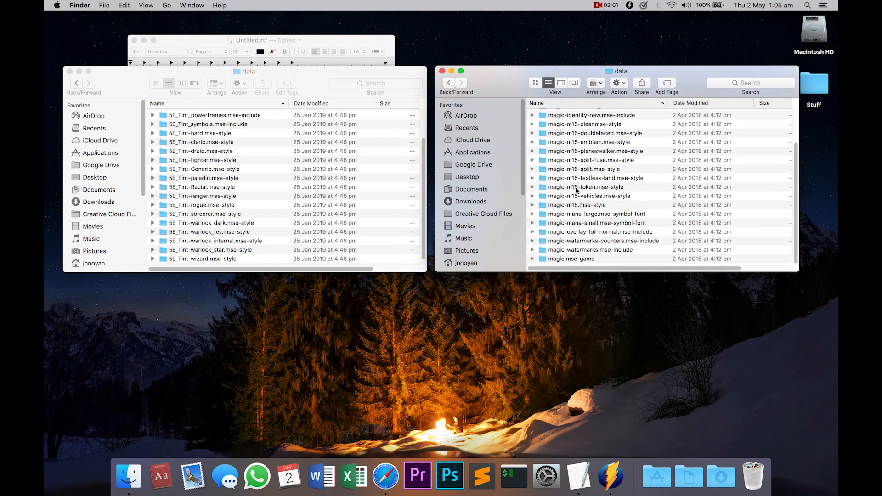
pyautogui.keyDown('shift'); pyautogui.click(571, 260); pyautogui.keyUp('shift')
pyautogui.scroll(3, 584, 221)
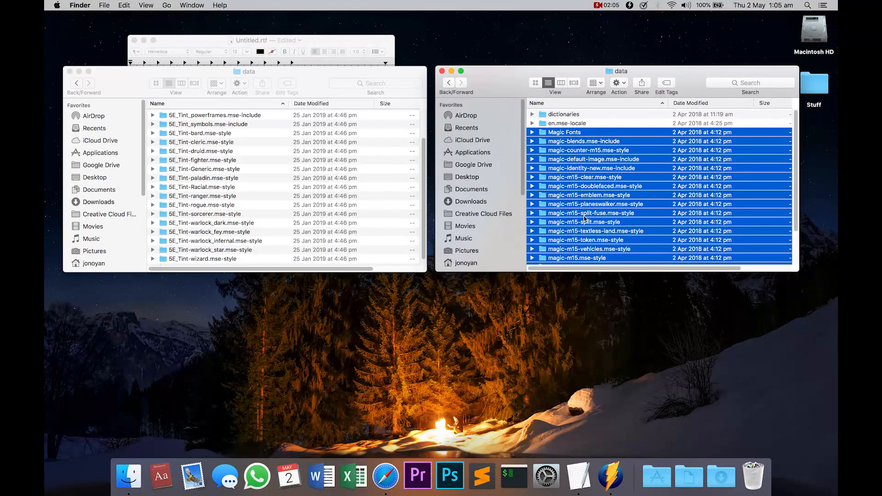
pyautogui.press('super+BackSpace')
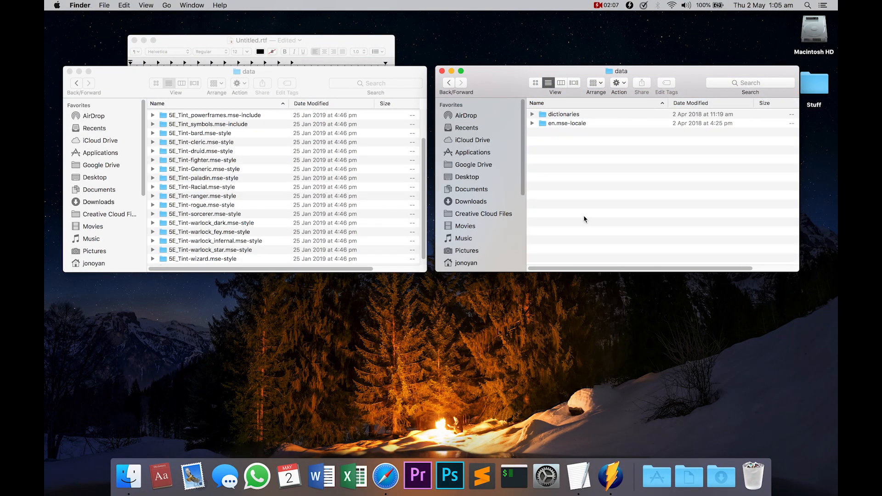
# Step: Copy all folders from 5E_Tint_item-custom-use.mse-style through 5E_Tint.mse-game in the template's data folder into the MSE data folder
pyautogui.click(224, 118)
pyautogui.click(218, 117)
pyautogui.scroll(3, 216, 118)
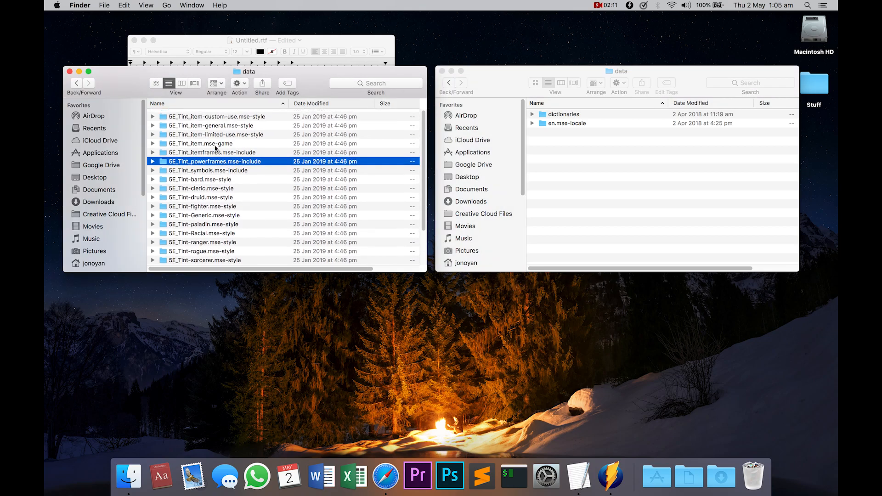
pyautogui.click(213, 115)
pyautogui.scroll(-3, 214, 184)
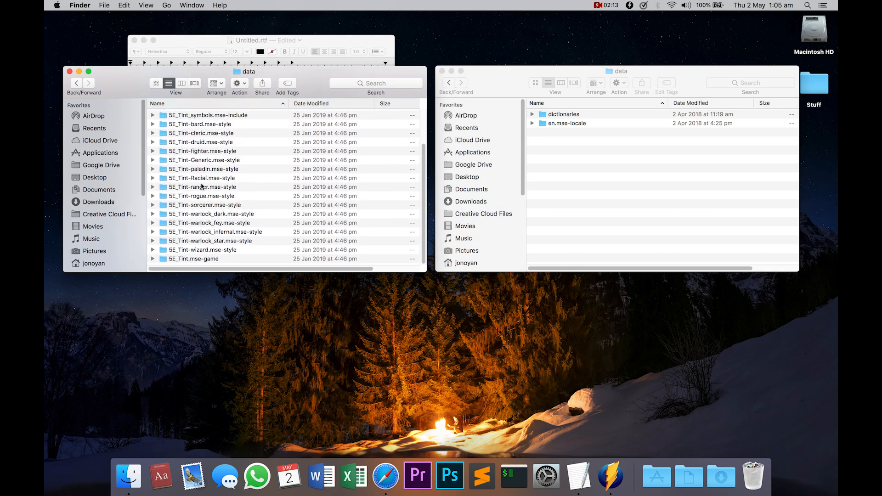
pyautogui.keyDown('shift'); pyautogui.click(187, 261); pyautogui.keyUp('shift')
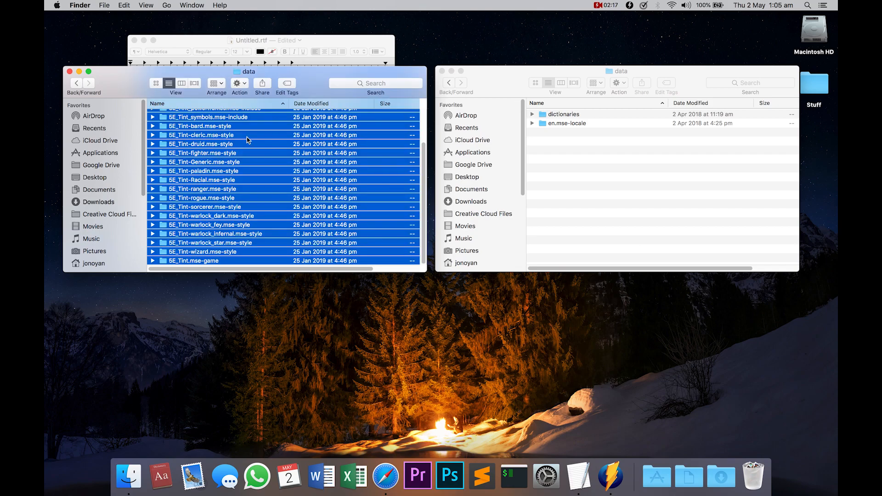
pyautogui.click(569, 179)
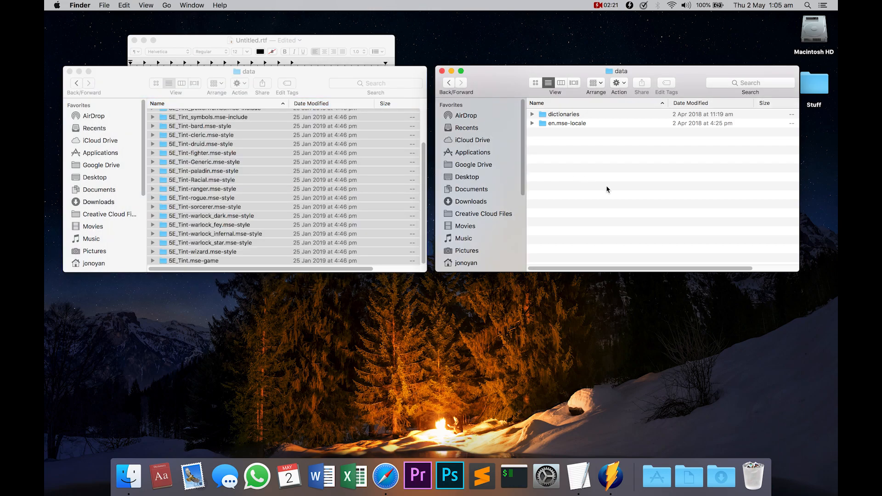
pyautogui.press('super+v')
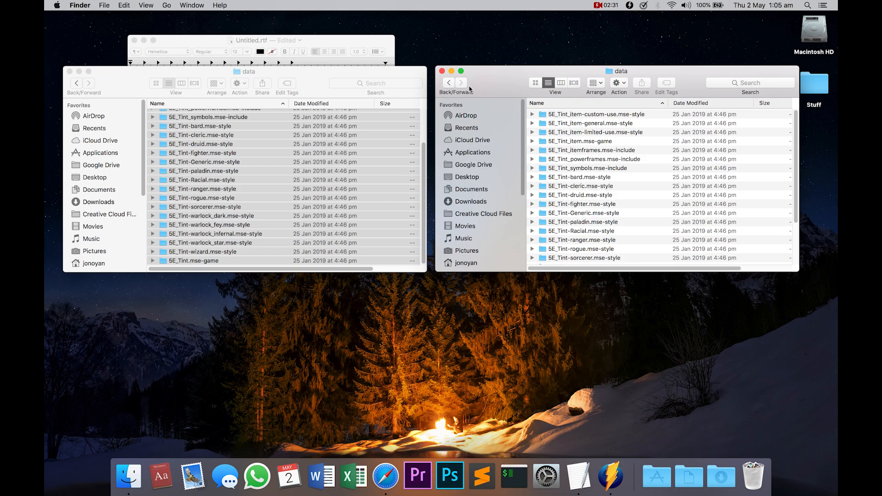
# Step: Go back from the MSE data folder to drive_c and open its windows/Fonts folder
pyautogui.click(447, 83)
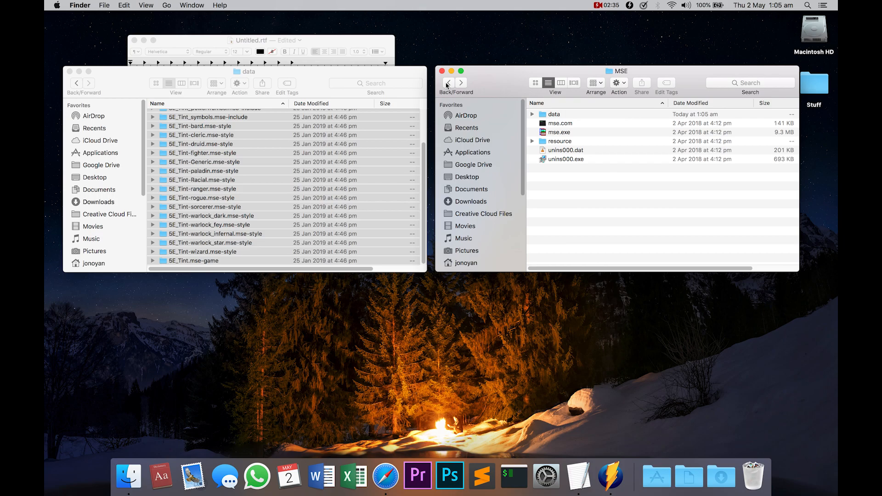
pyautogui.click(446, 83)
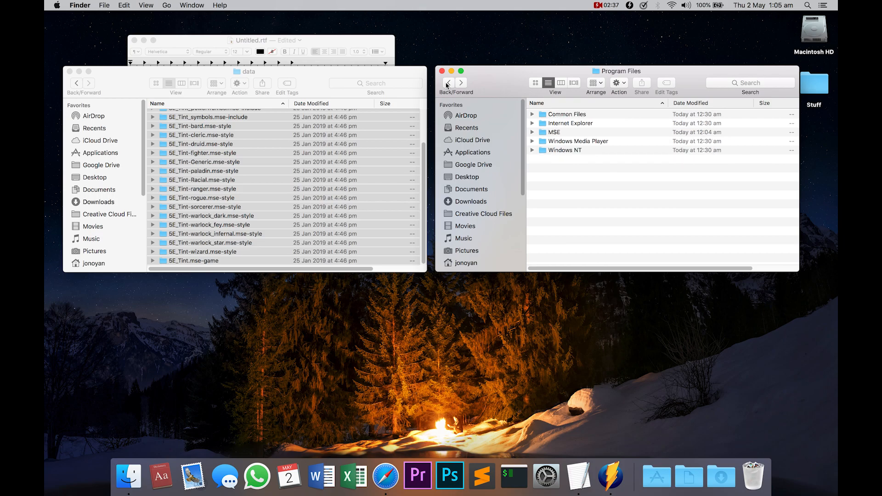
pyautogui.click(447, 83)
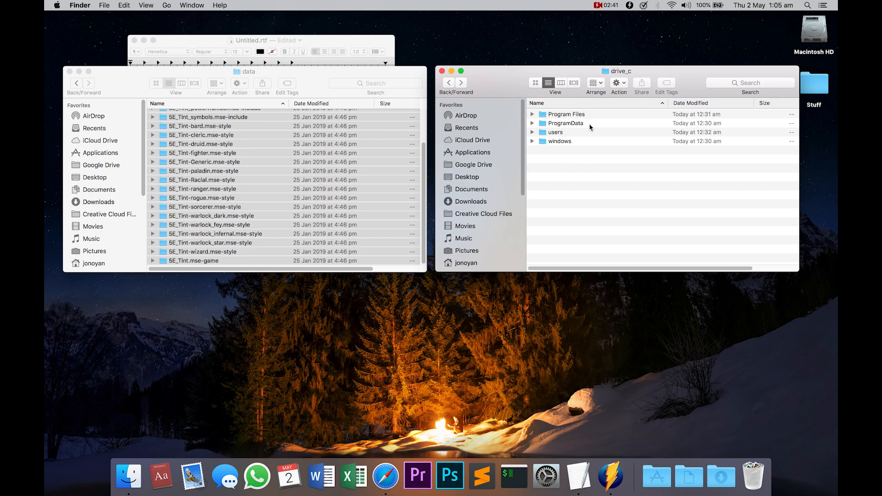
pyautogui.doubleClick(561, 142)
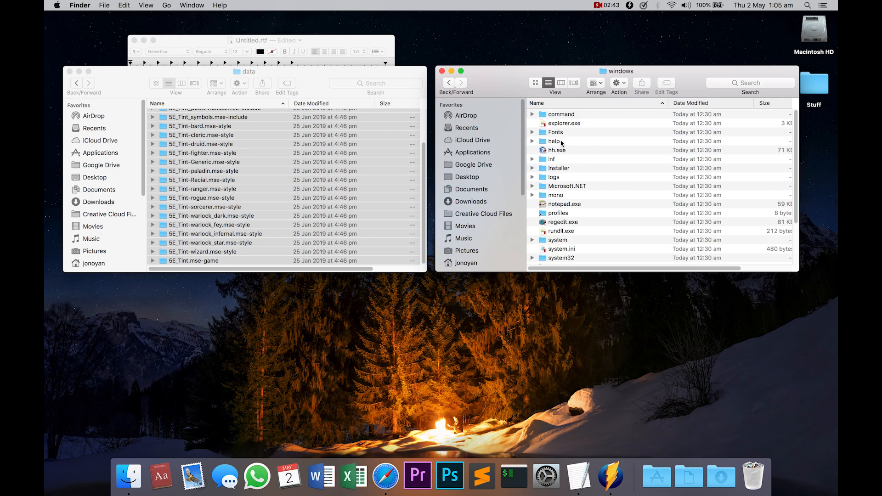
pyautogui.doubleClick(560, 134)
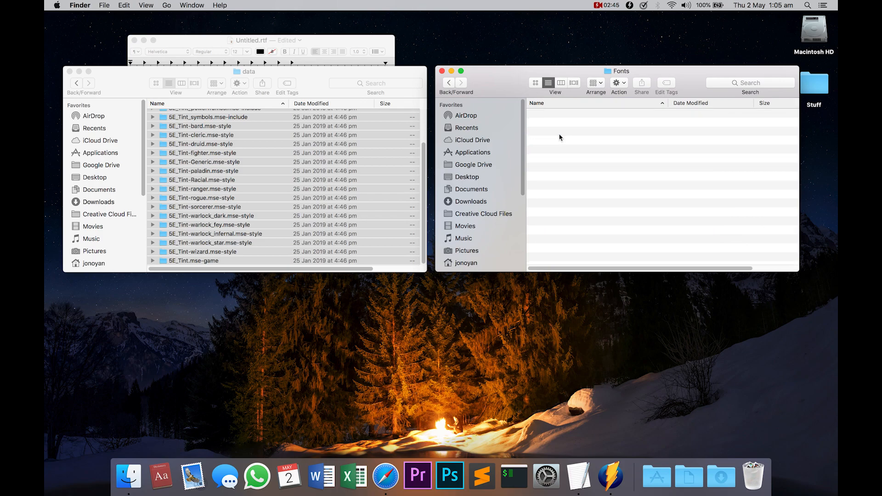
# Step: Copy FrizQuadrata-Bold.ttf, FrizQuadrata.ttf and Morp000.TTF from the template's fonts folder into the windows/Fonts folder of drive_c
pyautogui.click(131, 92)
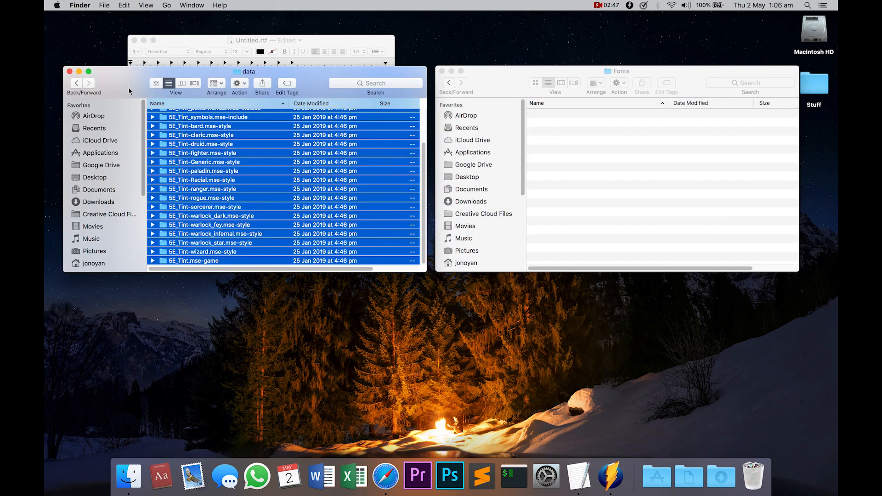
pyautogui.click(77, 84)
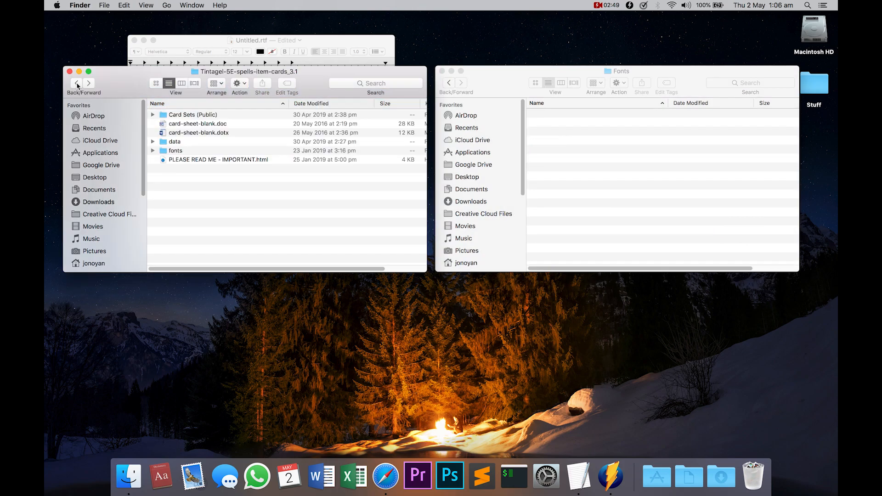
pyautogui.doubleClick(177, 151)
pyautogui.click(196, 115)
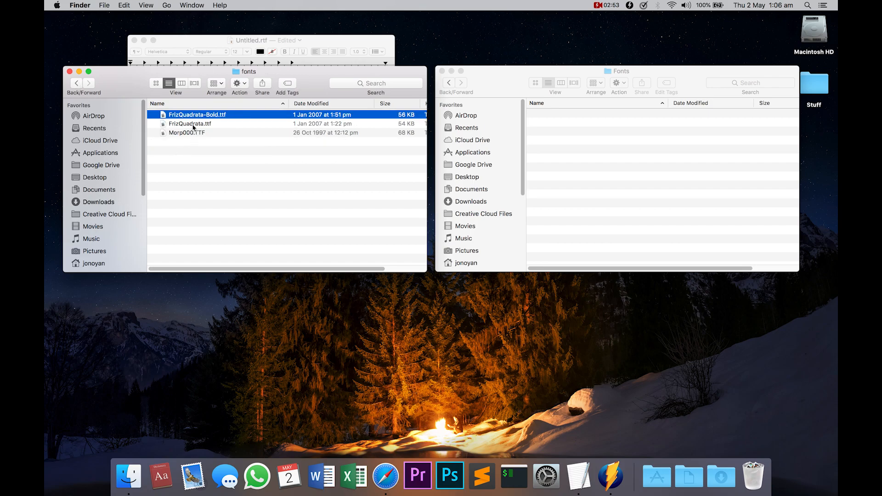
pyautogui.keyDown('shift'); pyautogui.click(190, 134); pyautogui.keyUp('shift')
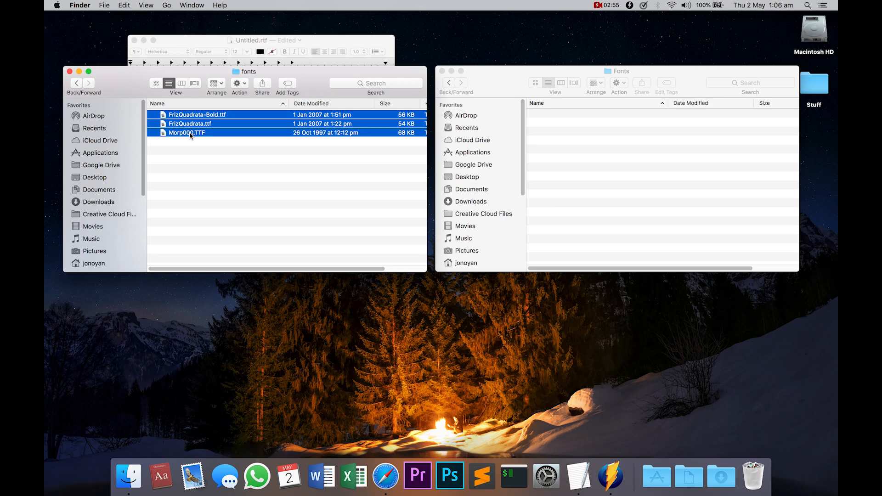
pyautogui.click(655, 146)
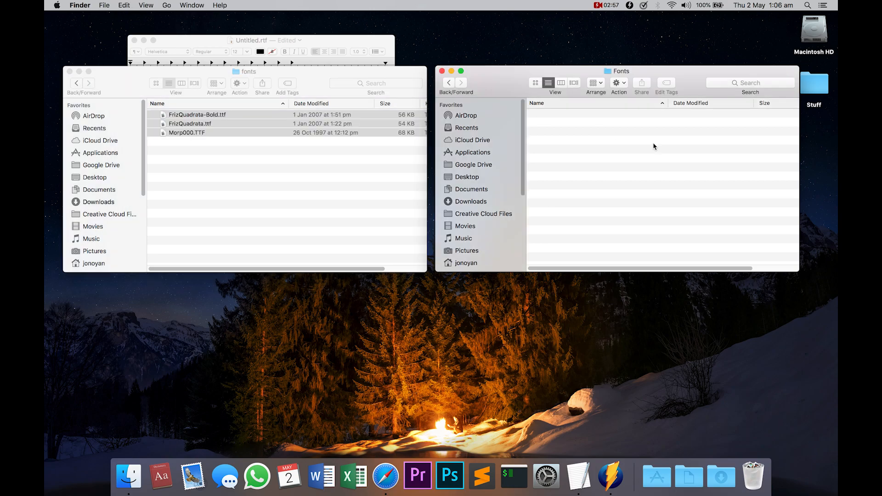
pyautogui.press('super+v')
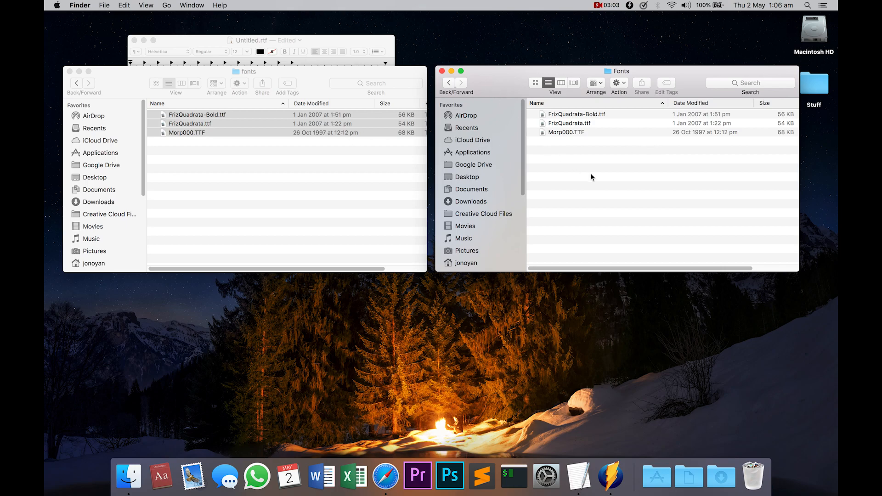
# Step: Return to the Wineskin folder and launch Magic Set Editor
pyautogui.click(449, 86)
pyautogui.click(449, 87)
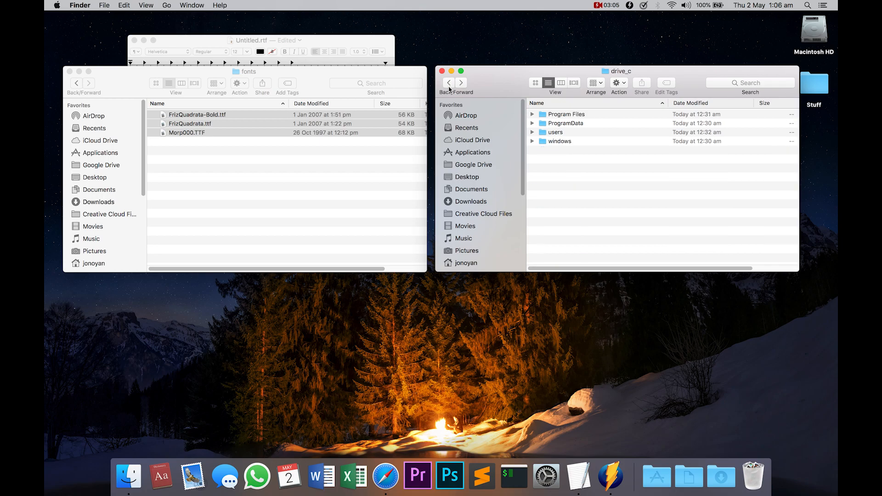
pyautogui.click(449, 84)
pyautogui.click(449, 85)
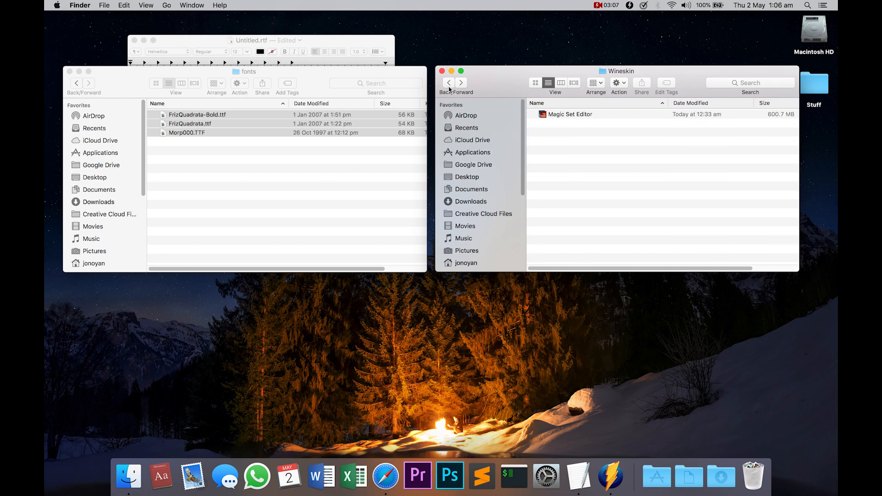
pyautogui.click(574, 115)
pyautogui.doubleClick(574, 114)
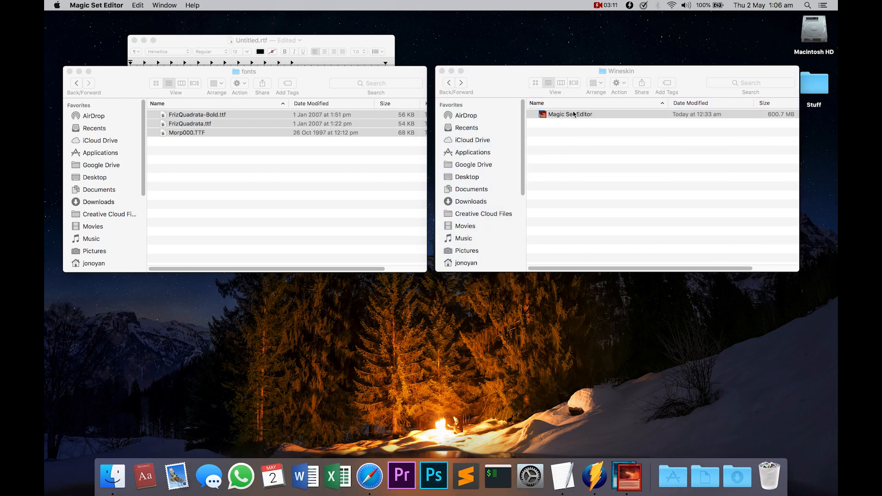
# Step: Create a new set with the 5E Items game type and the Limited Use card style
pyautogui.click(105, 82)
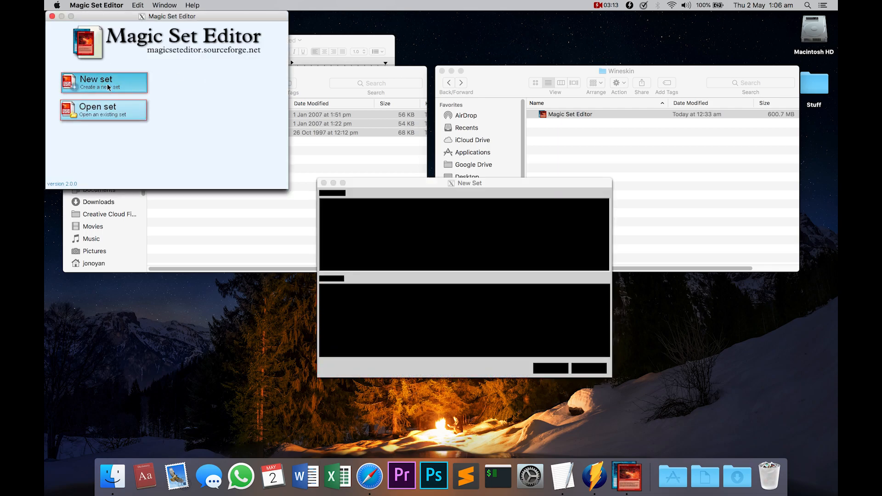
pyautogui.click(406, 221)
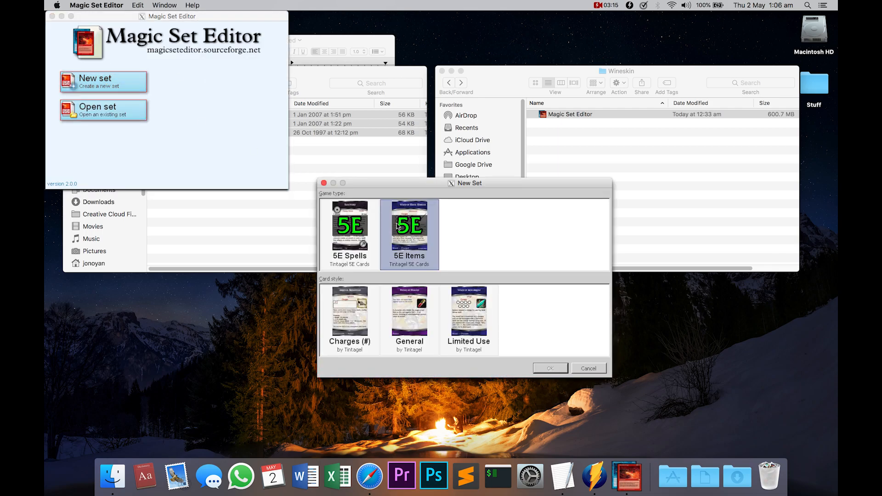
pyautogui.click(367, 237)
pyautogui.click(408, 230)
pyautogui.click(488, 344)
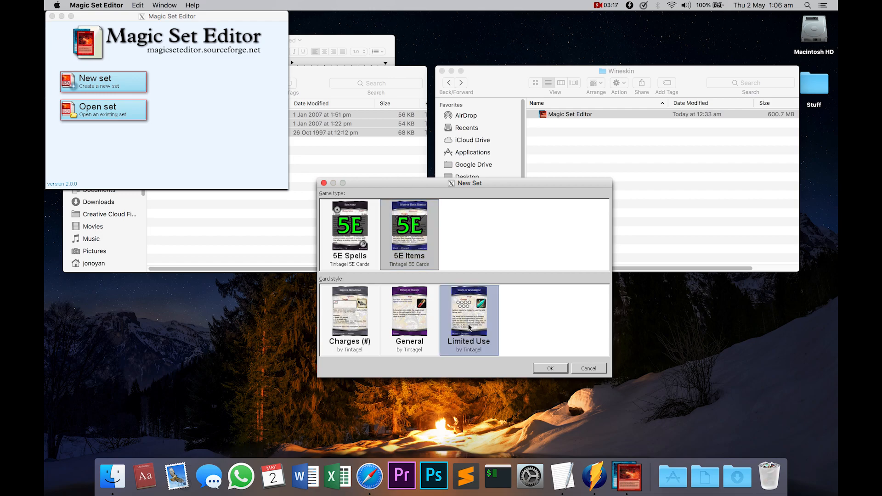
pyautogui.click(551, 370)
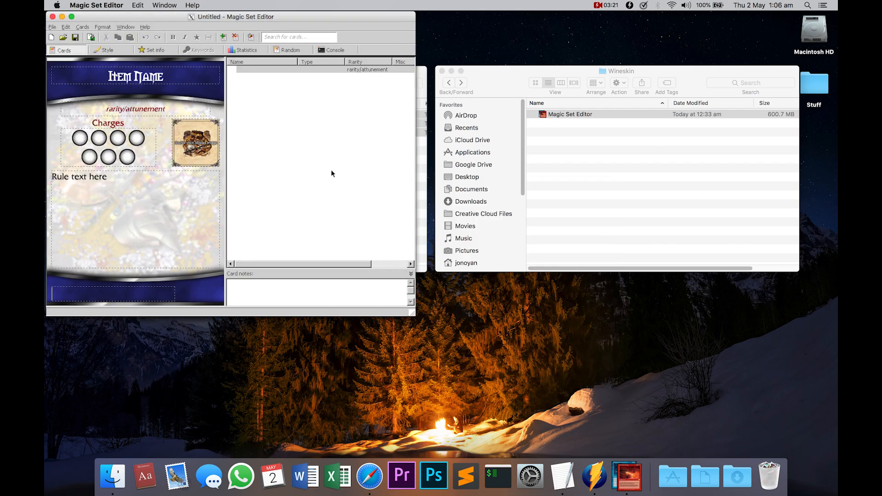
# Step: Switch to Untitled.rtf in TextEdit and copy the staff's description, from "This old and battered staff" through "new cracks are formed..."
pyautogui.hotkey('ctrl', 'Up')
pyautogui.click(429, 133)
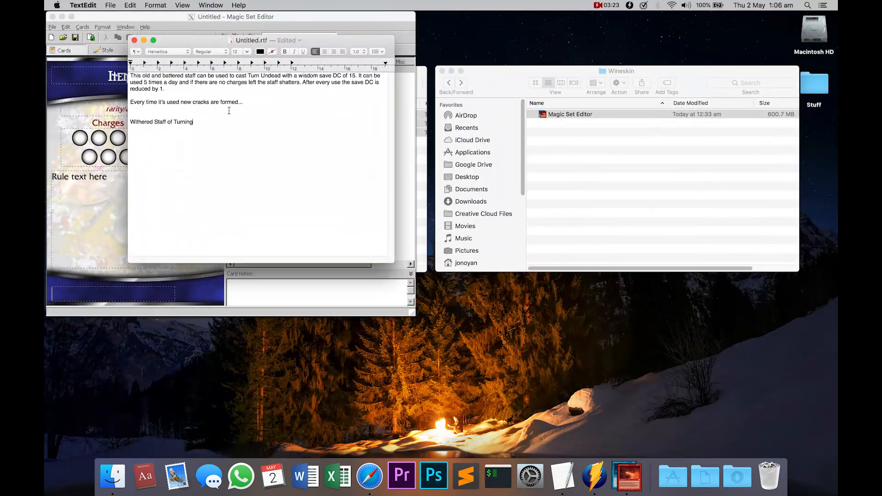
pyautogui.moveTo(244, 43); pyautogui.dragTo(433, 57)
pyautogui.click(441, 121)
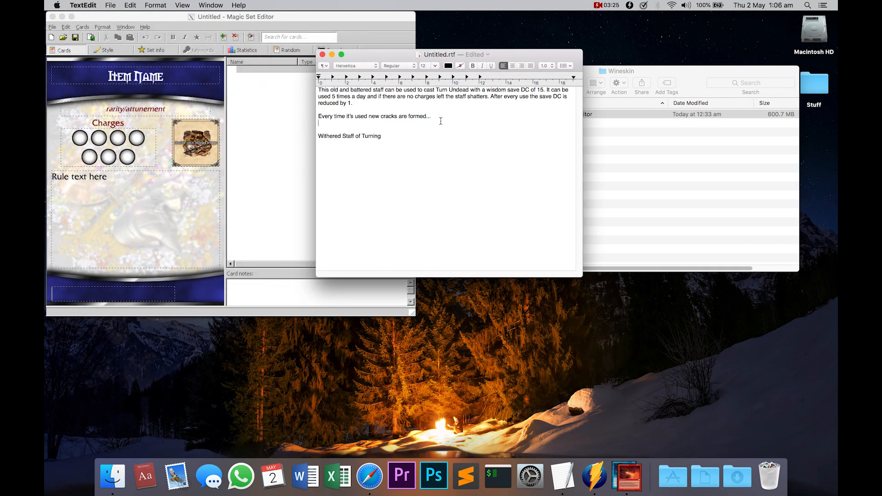
pyautogui.moveTo(441, 121); pyautogui.dragTo(313, 84)
pyautogui.press('super+c')
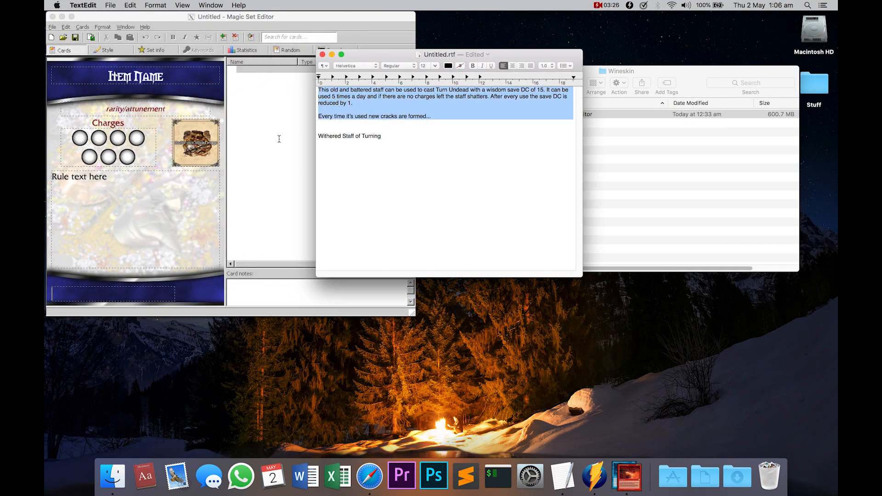
# Step: Replace the item card's placeholder rule text in Magic Set Editor with the copied staff description
pyautogui.click(130, 188)
pyautogui.press('BackSpace')
pyautogui.press('BackSpace')
pyautogui.press('BackSpace')
pyautogui.press('BackSpace')
pyautogui.press('BackSpace')
pyautogui.press('BackSpace')
pyautogui.press('BackSpace')
pyautogui.press('BackSpace')
pyautogui.press('BackSpace')
pyautogui.press('BackSpace')
pyautogui.press('BackSpace')
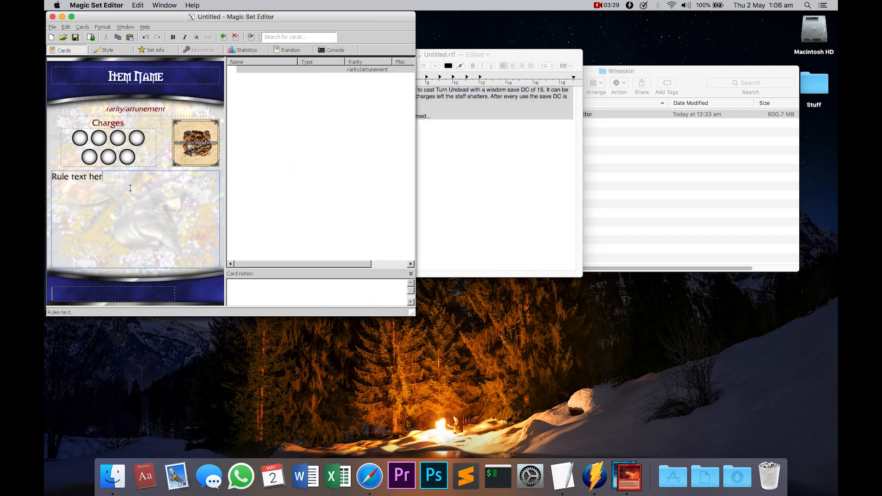
pyautogui.press('BackSpace')
pyautogui.press('BackSpace')
pyautogui.press('BackSpace')
pyautogui.press('super+v')
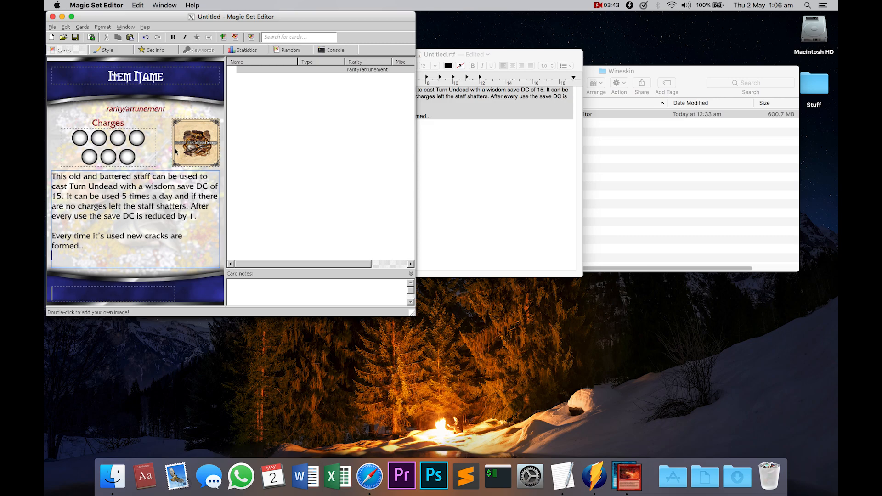
# Step: Copy "Withered Staff of Turning" from the TextEdit note and paste it over the card's item name
pyautogui.moveTo(173, 78); pyautogui.dragTo(72, 82)
pyautogui.click(538, 170)
pyautogui.moveTo(421, 137); pyautogui.dragTo(310, 137)
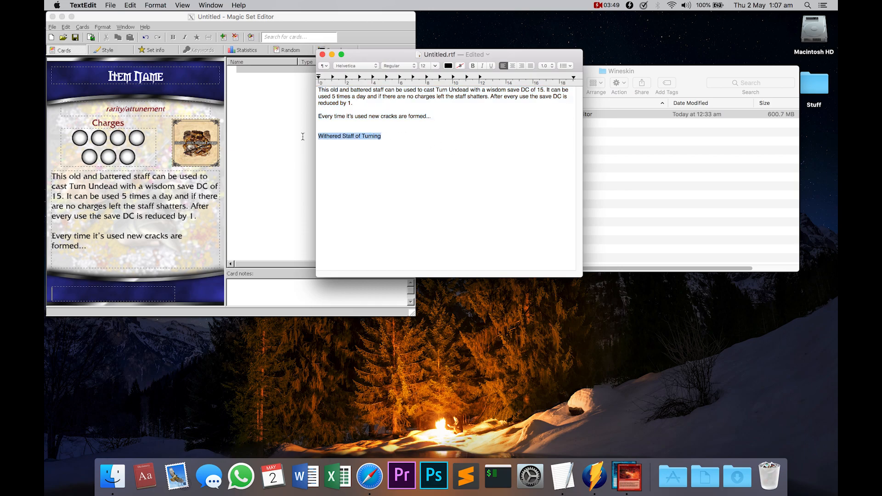
pyautogui.click(218, 82)
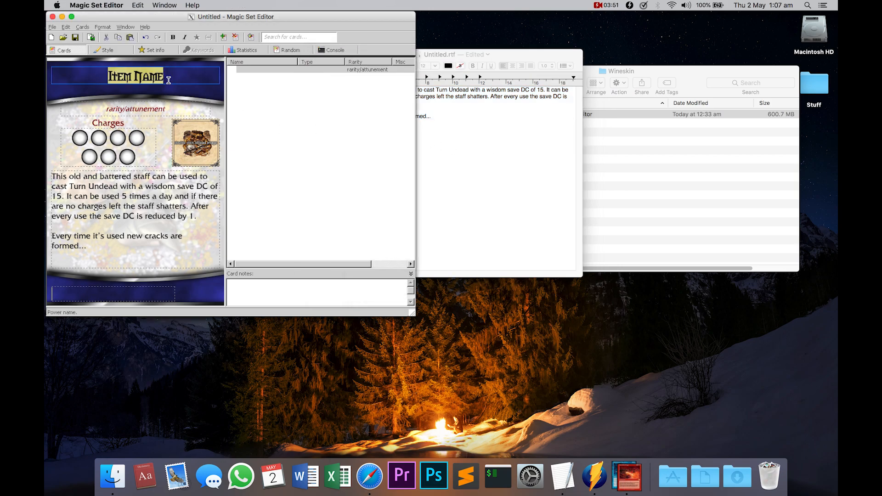
pyautogui.press('super+v')
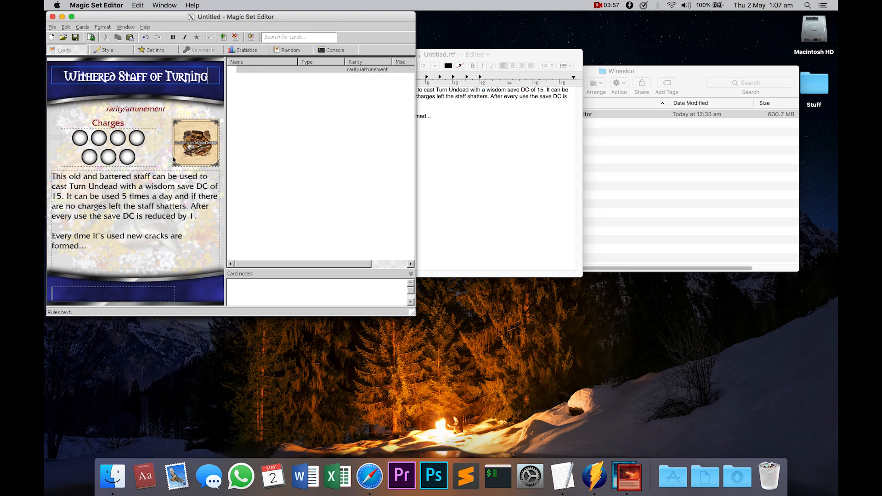
# Step: Set the card's picture to staff.png from the DnD 5e stuff folder, sized with Force to Fit
pyautogui.doubleClick(199, 144)
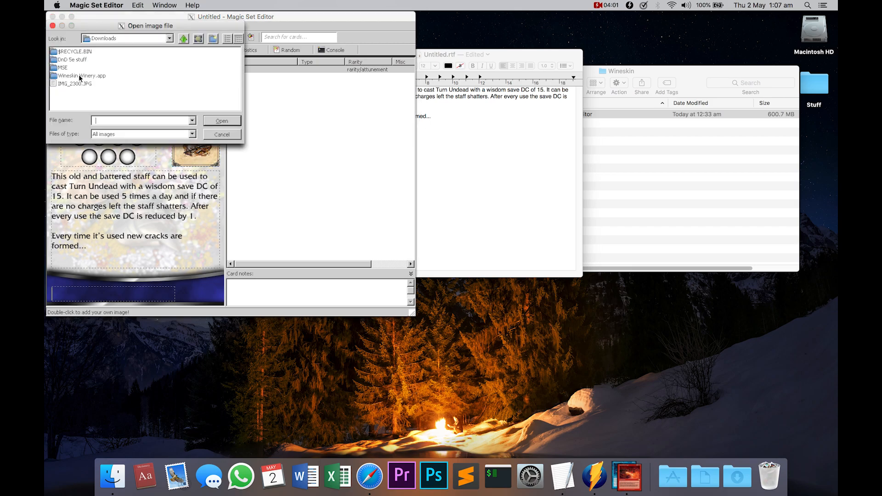
pyautogui.doubleClick(70, 60)
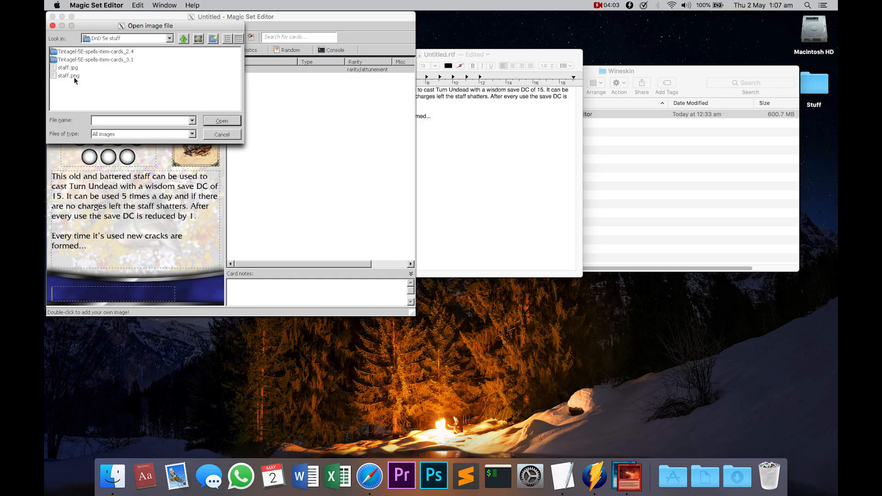
pyautogui.click(76, 75)
pyautogui.click(221, 121)
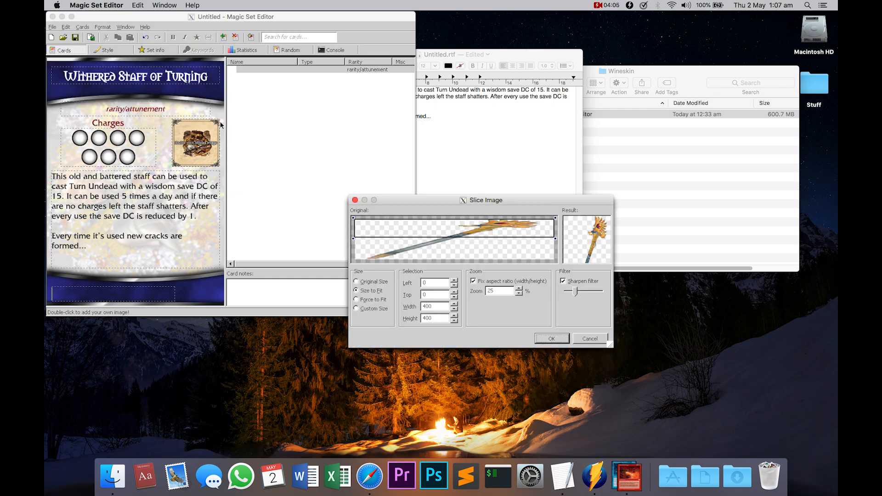
pyautogui.click(372, 300)
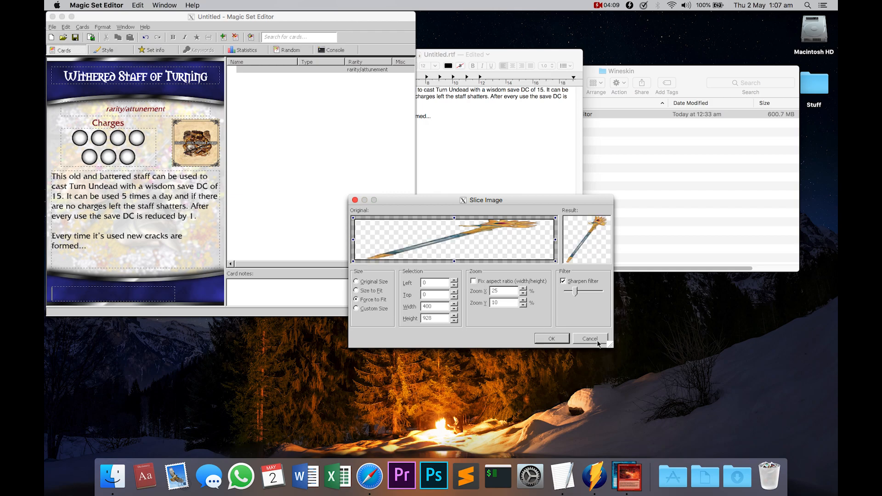
pyautogui.click(559, 339)
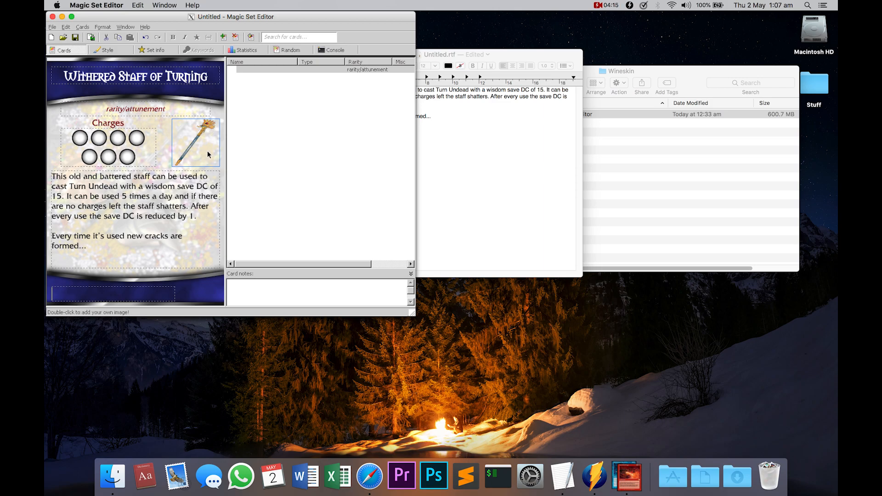
# Step: Save the set as Test in the Downloads folder
pyautogui.click(76, 37)
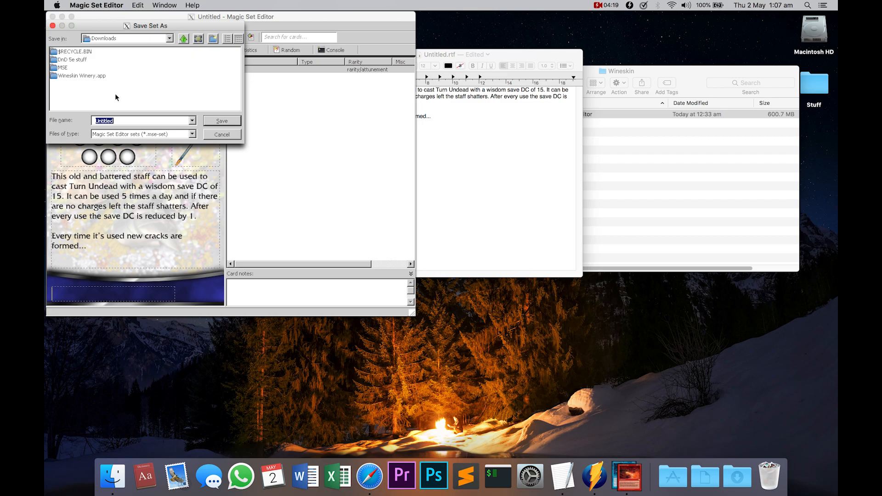
pyautogui.write('Test')
pyautogui.click(220, 122)
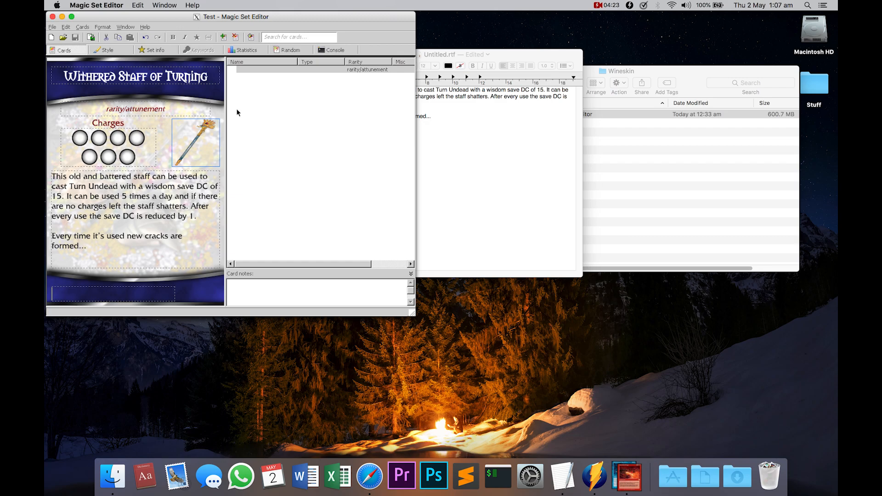
pyautogui.click(53, 27)
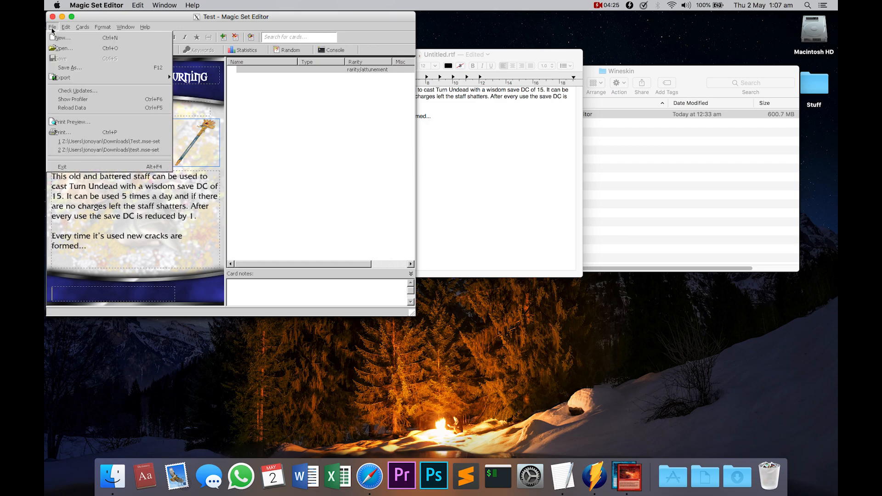
pyautogui.moveTo(83, 77)
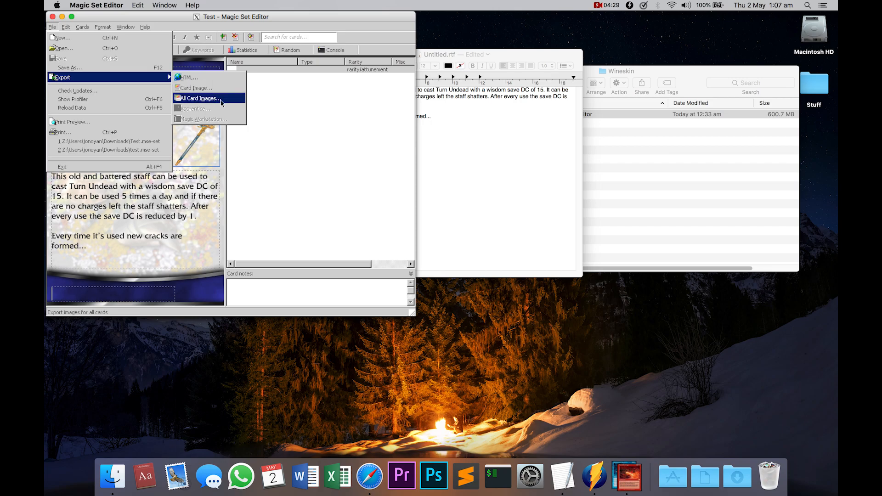
pyautogui.click(301, 133)
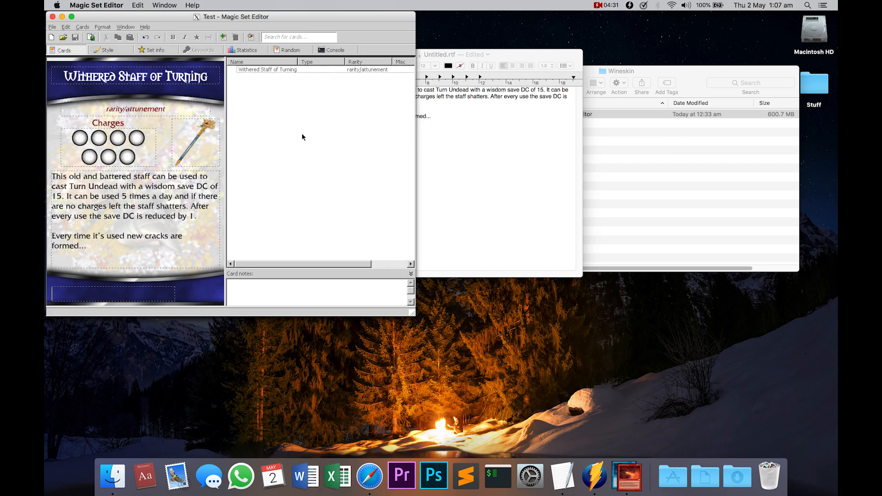
# Step: Add a new blank card to the set and reselect the Withered Staff of Turning card
pyautogui.click(224, 37)
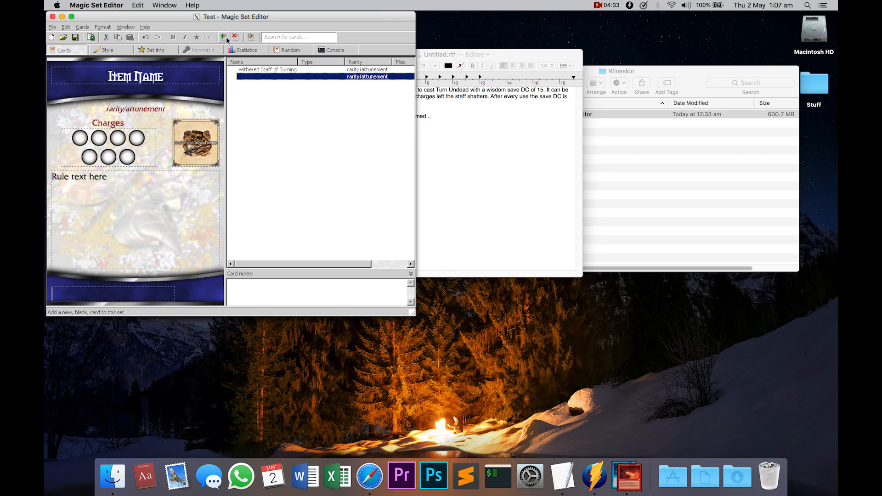
pyautogui.click(53, 27)
pyautogui.click(289, 83)
pyautogui.click(285, 71)
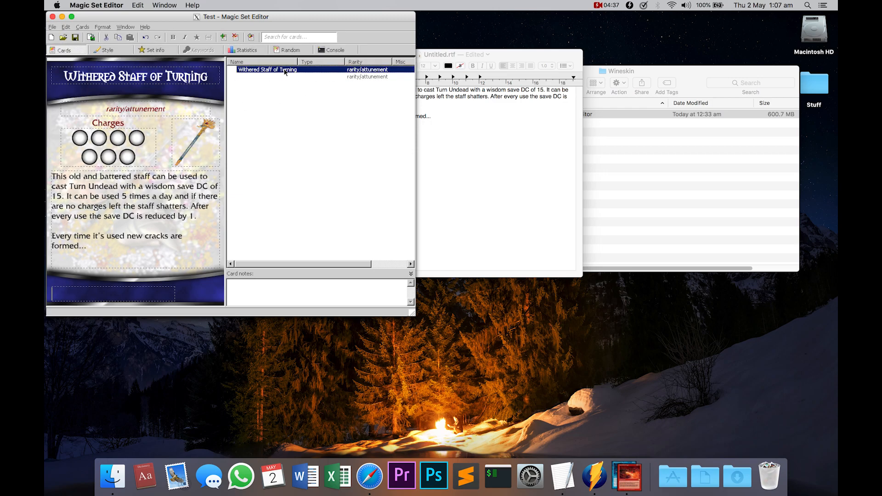
# Step: Export the selected card as a PNG image named Withered Staff of Turning in the Downloads folder
pyautogui.click(52, 27)
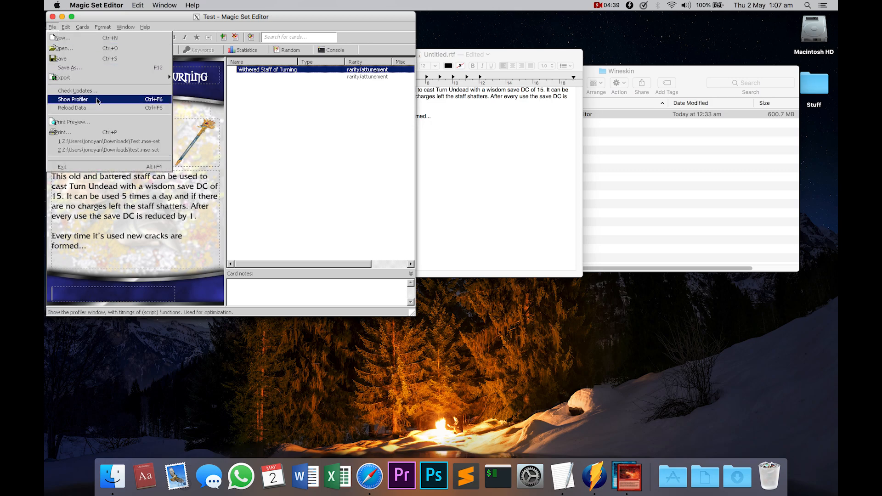
pyautogui.moveTo(147, 78)
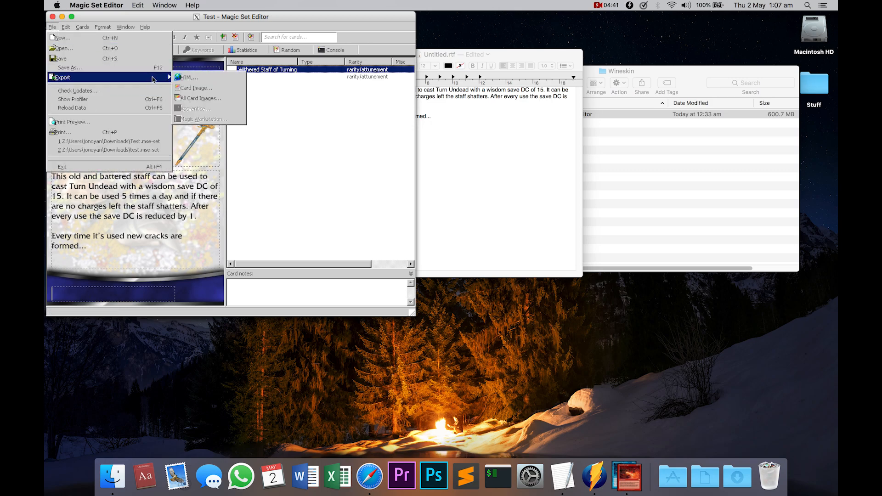
pyautogui.click(197, 90)
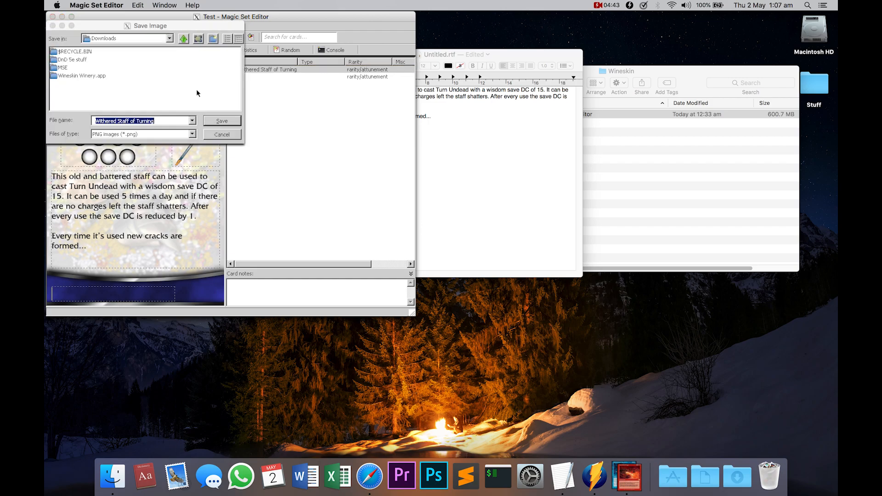
pyautogui.click(225, 120)
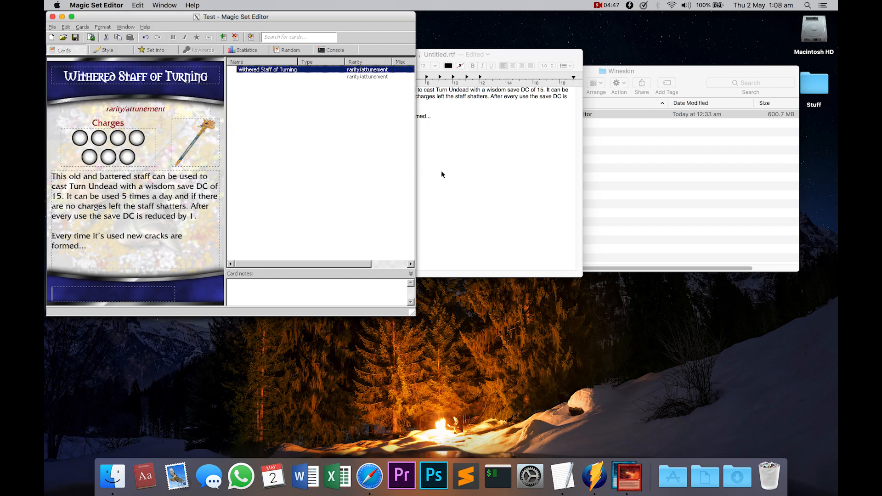
# Step: Go back to the Downloads folder in Finder and open Withered Staff of Turning.png to view the exported card
pyautogui.click(442, 171)
pyautogui.hotkey('ctrl', 'Up')
pyautogui.click(242, 122)
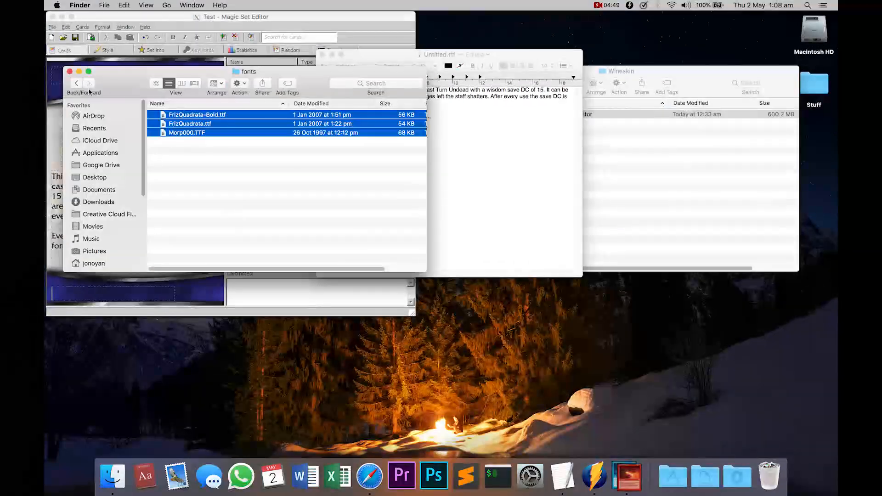
pyautogui.click(79, 89)
pyautogui.click(79, 88)
pyautogui.click(79, 88)
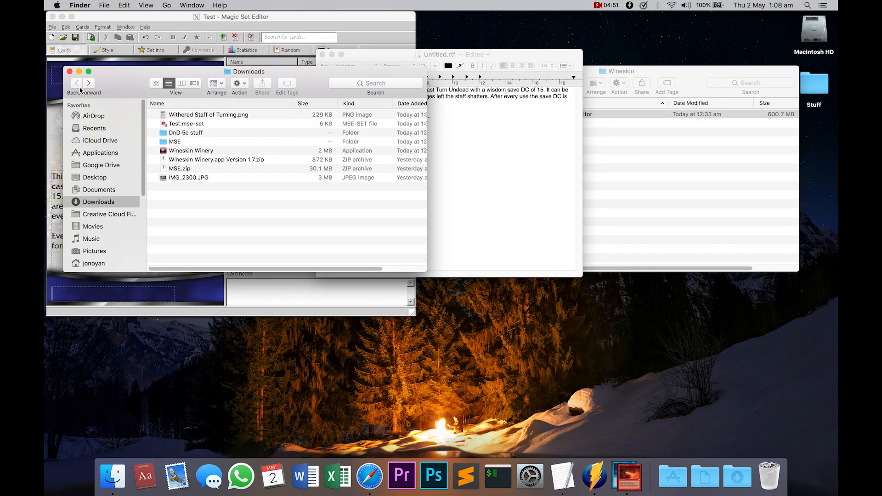
pyautogui.click(243, 116)
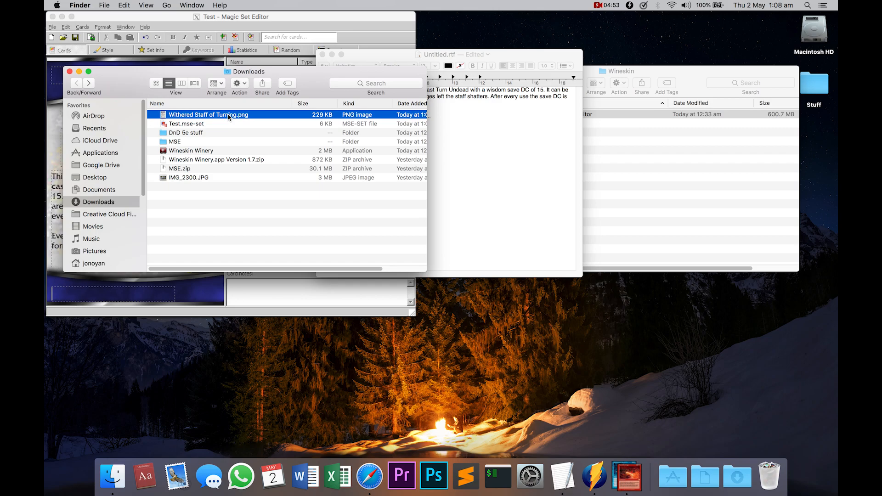
pyautogui.doubleClick(229, 116)
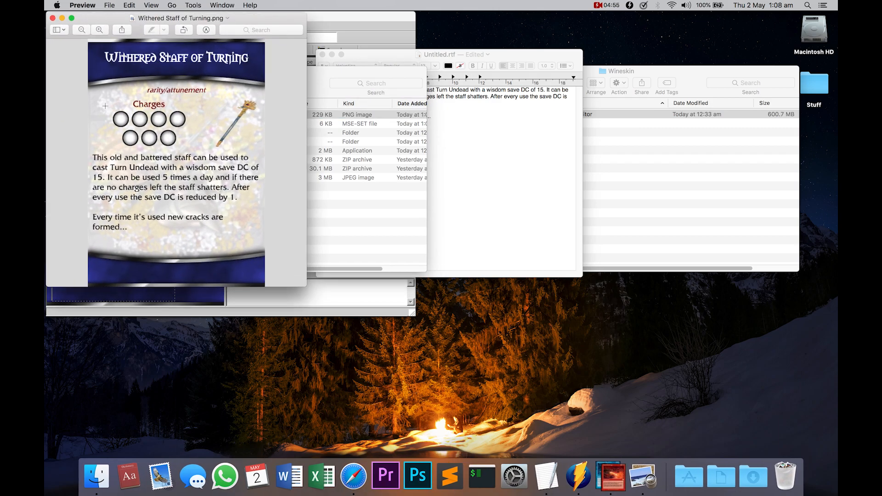